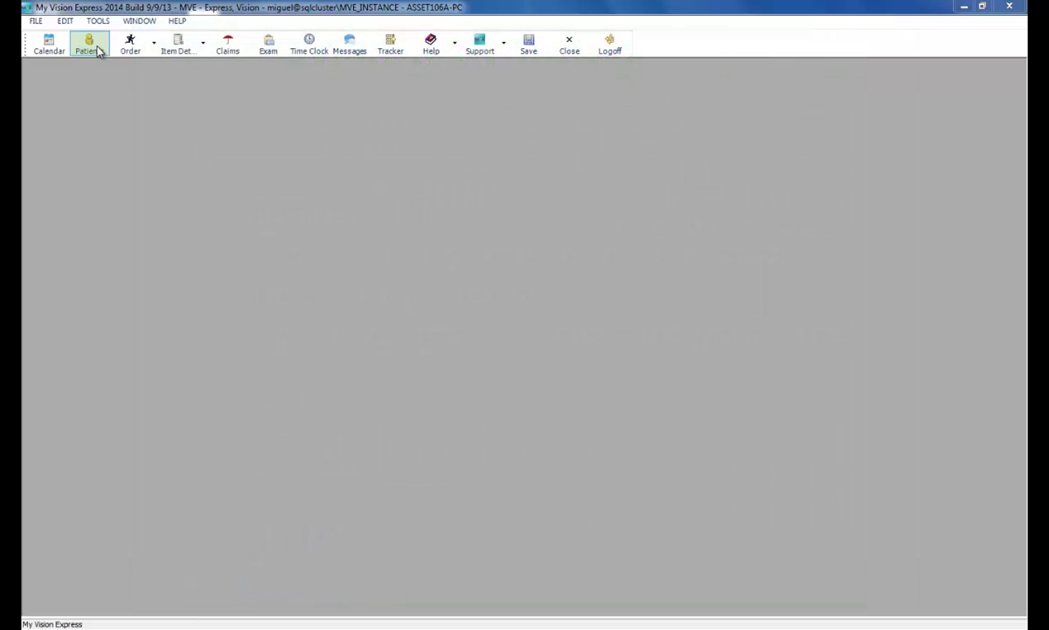
# Step: Open the demo patient's record from the Patients search history list
pyautogui.click(90, 44)
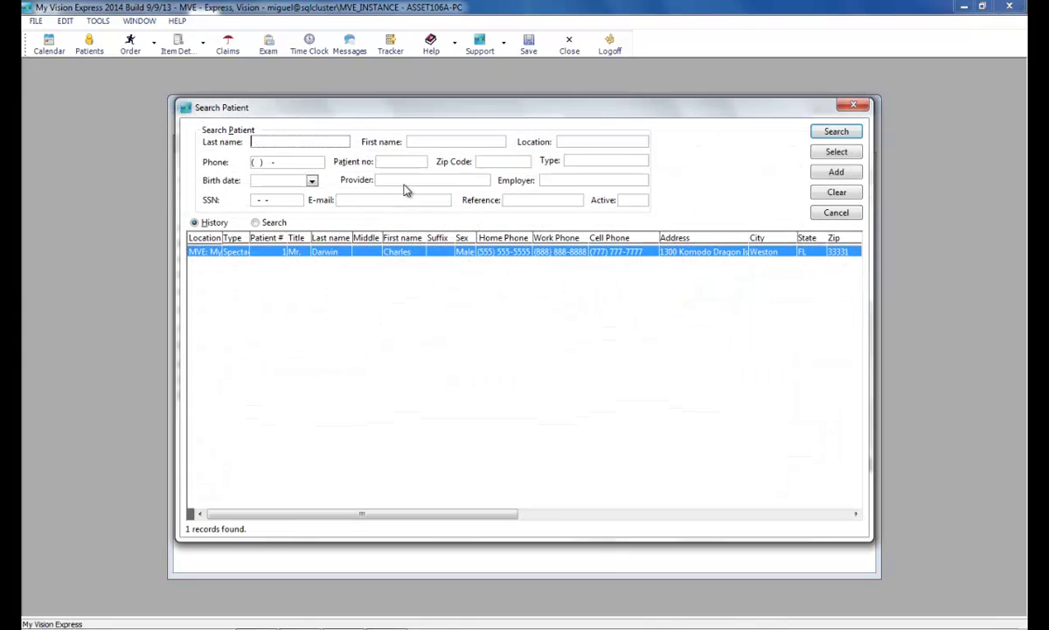
pyautogui.doubleClick(401, 252)
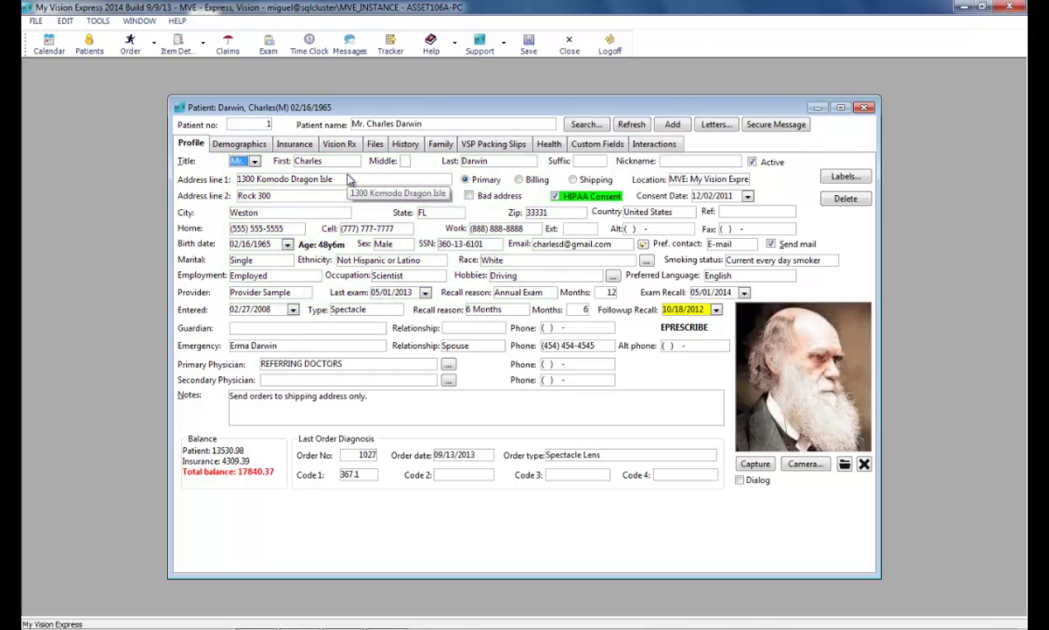
# Step: Show the authorizations list for the patient's Primary Vision VSP plan
pyautogui.click(305, 148)
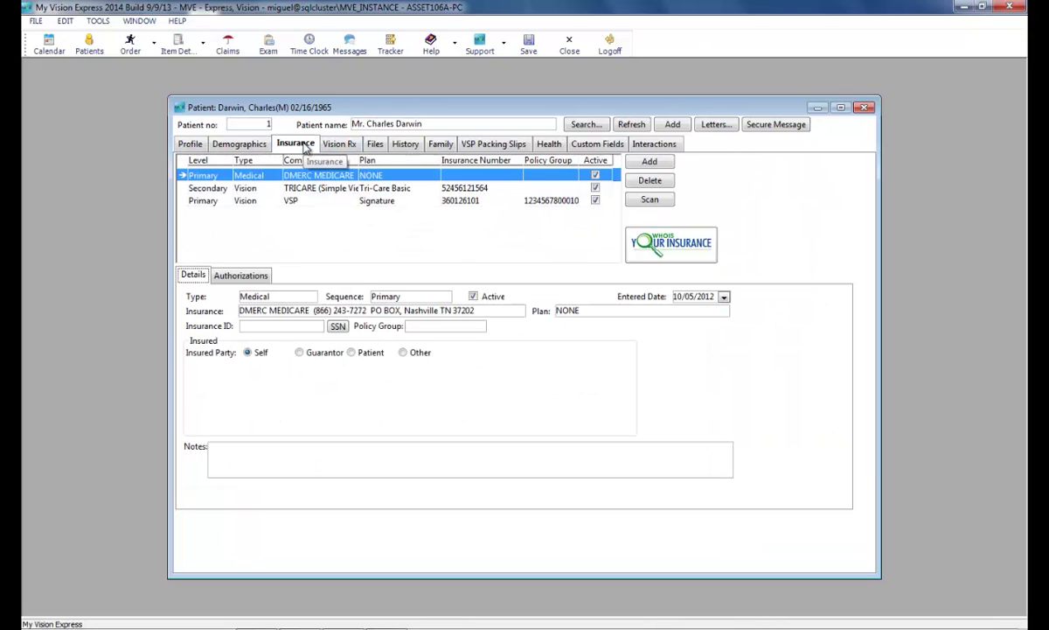
pyautogui.click(243, 275)
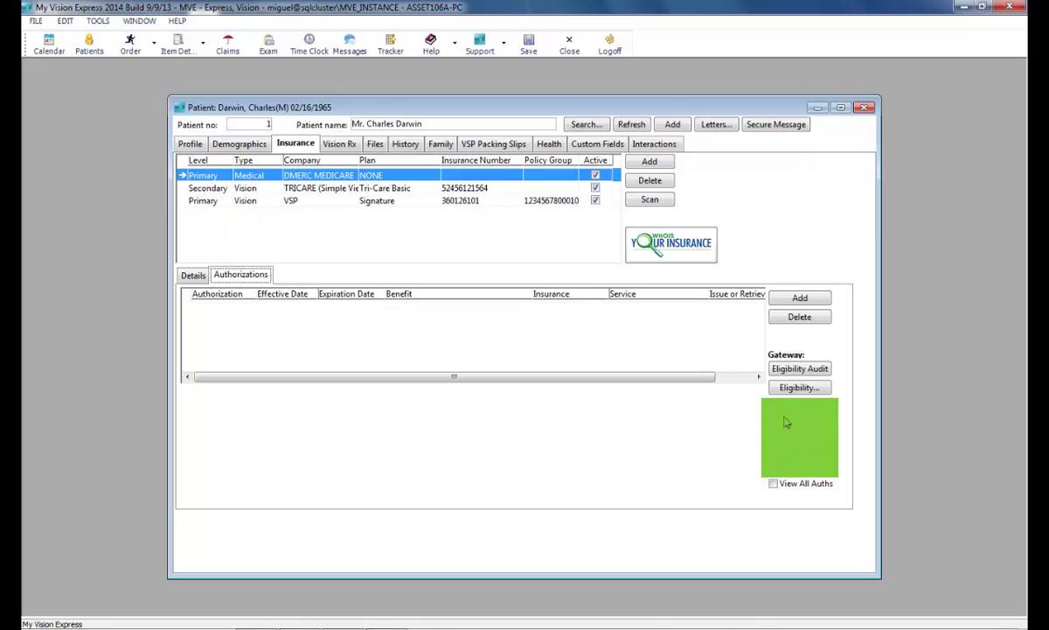
pyautogui.click(245, 205)
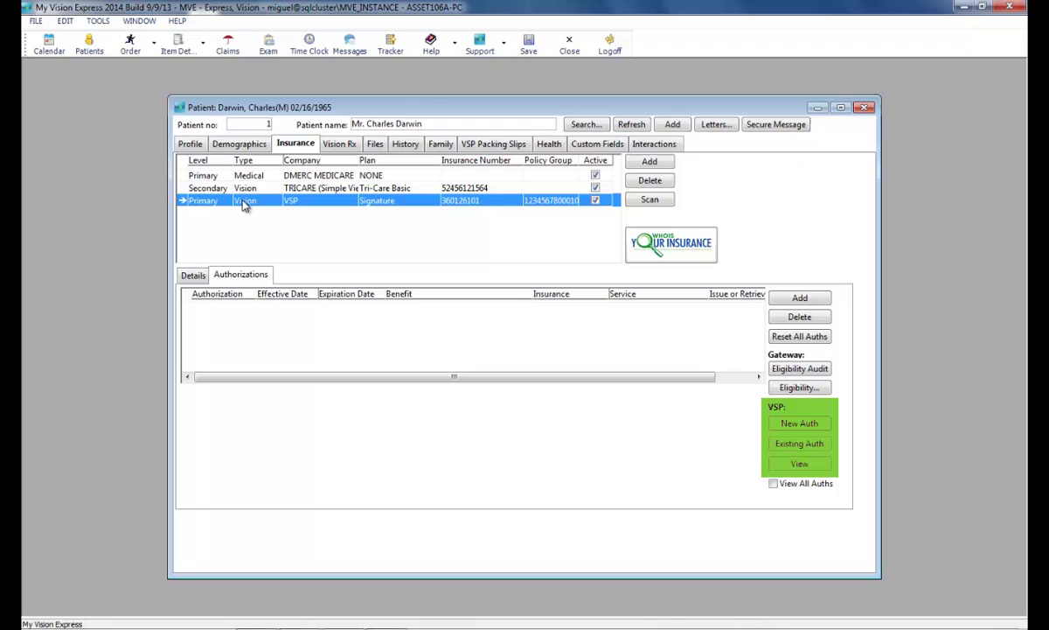
# Step: Create a new VSP Signature authorization for all services with date of service 09/13/2013
pyautogui.click(794, 424)
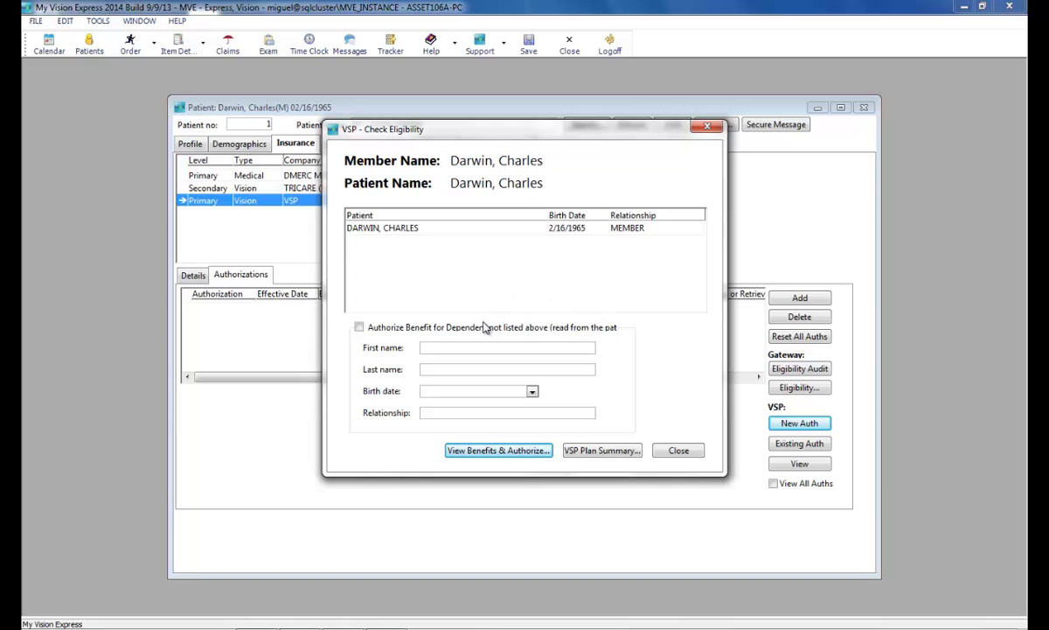
pyautogui.click(498, 451)
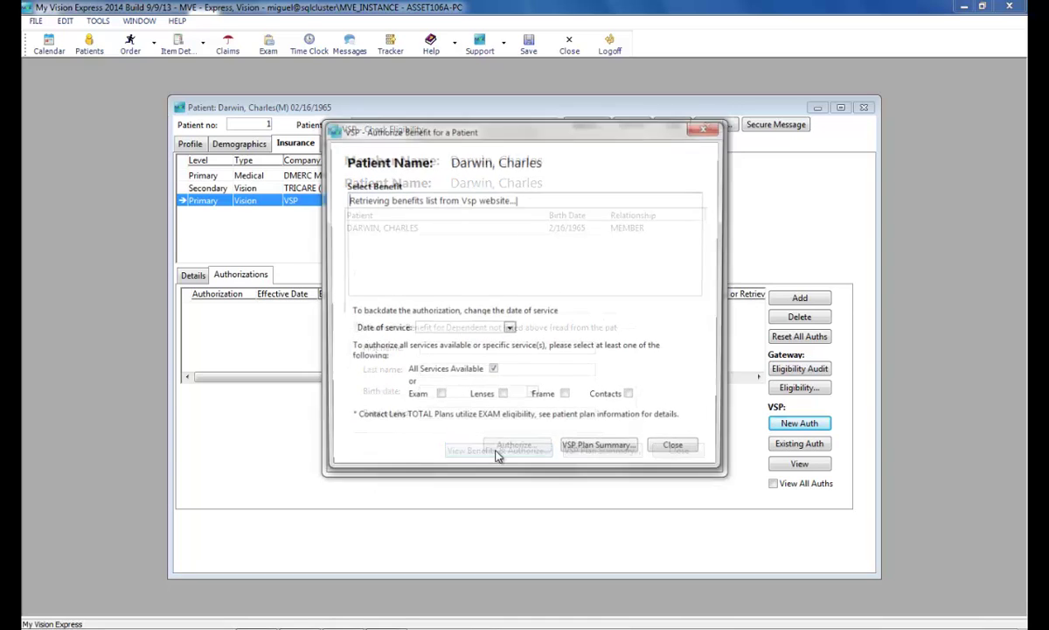
pyautogui.click(509, 329)
pyautogui.click(533, 395)
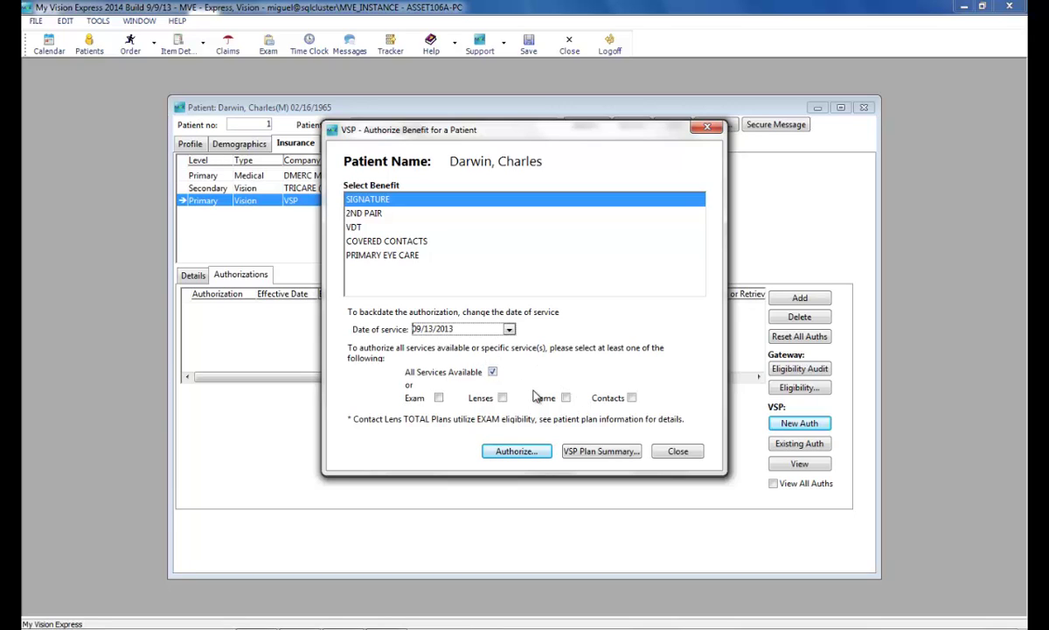
pyautogui.click(524, 454)
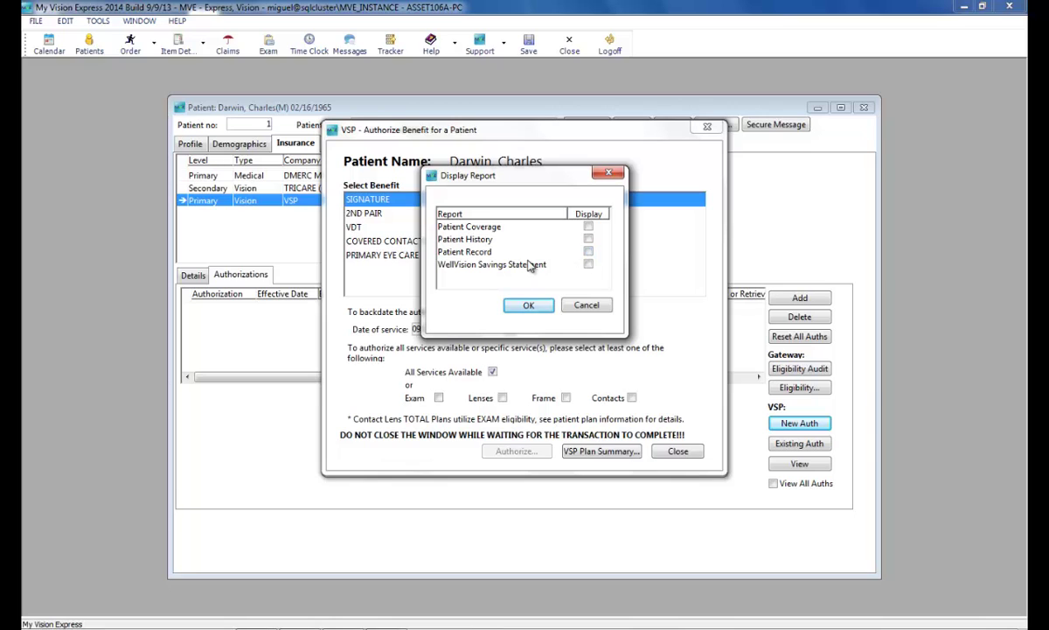
pyautogui.click(587, 306)
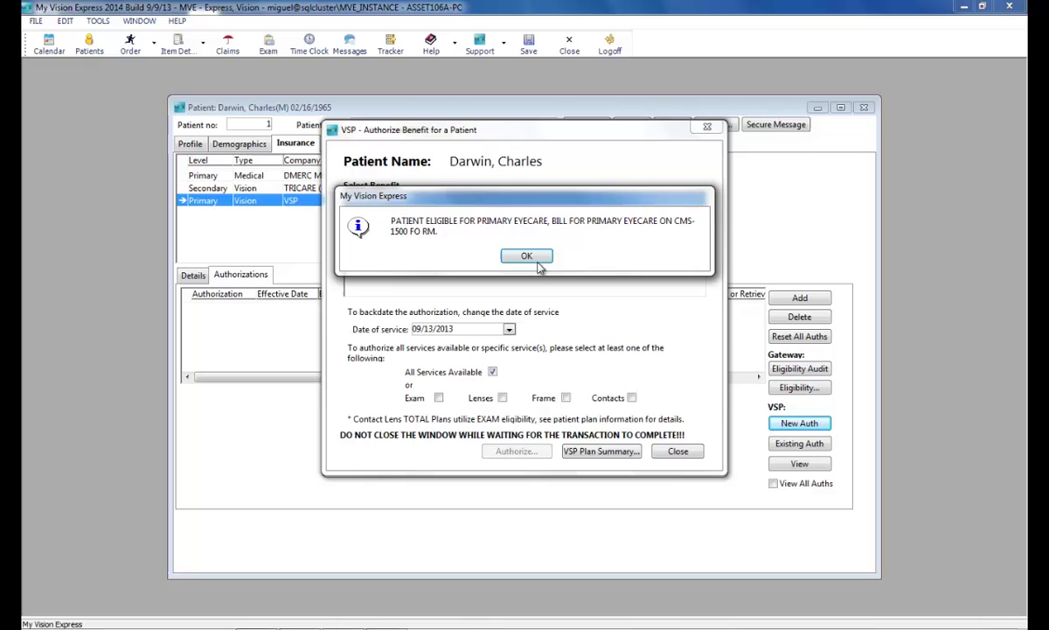
pyautogui.click(528, 256)
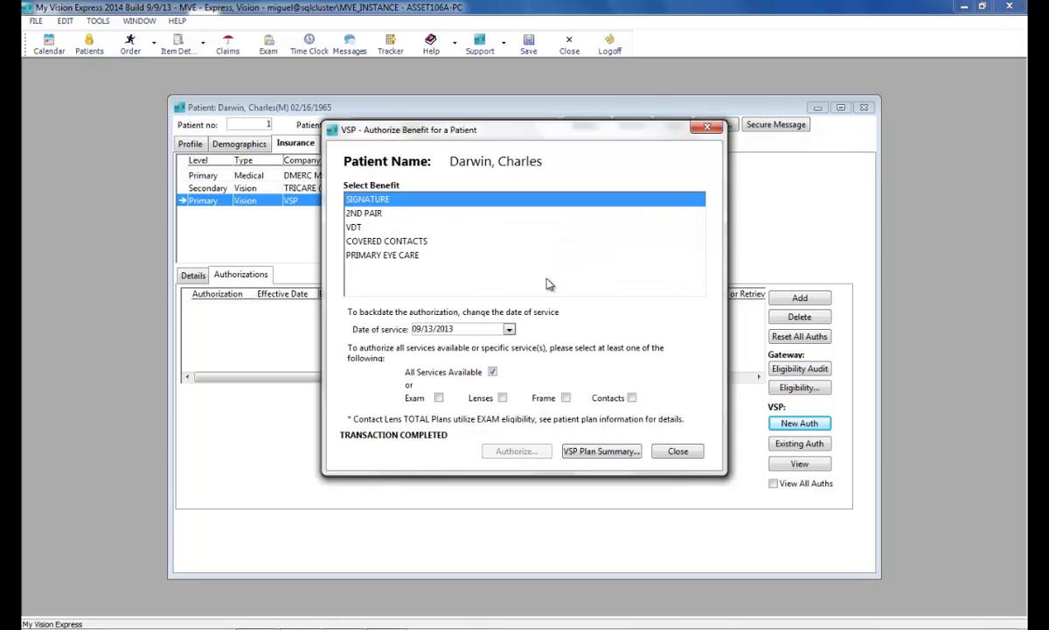
pyautogui.click(678, 451)
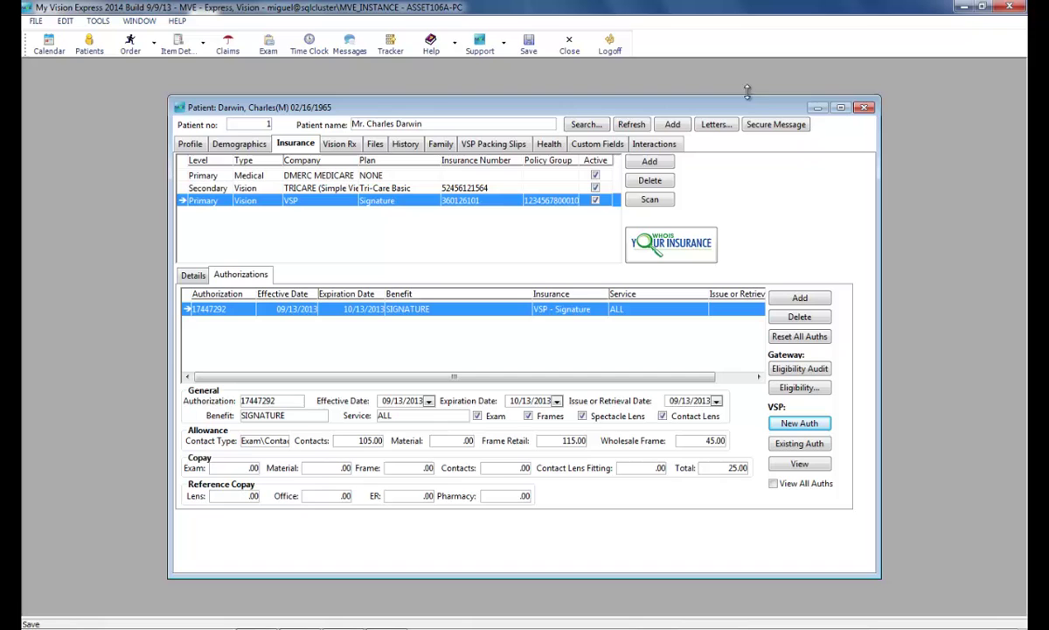
# Step: Start a Quick Order for the patient with the Marchon Autoflex 41 frame
pyautogui.click(864, 108)
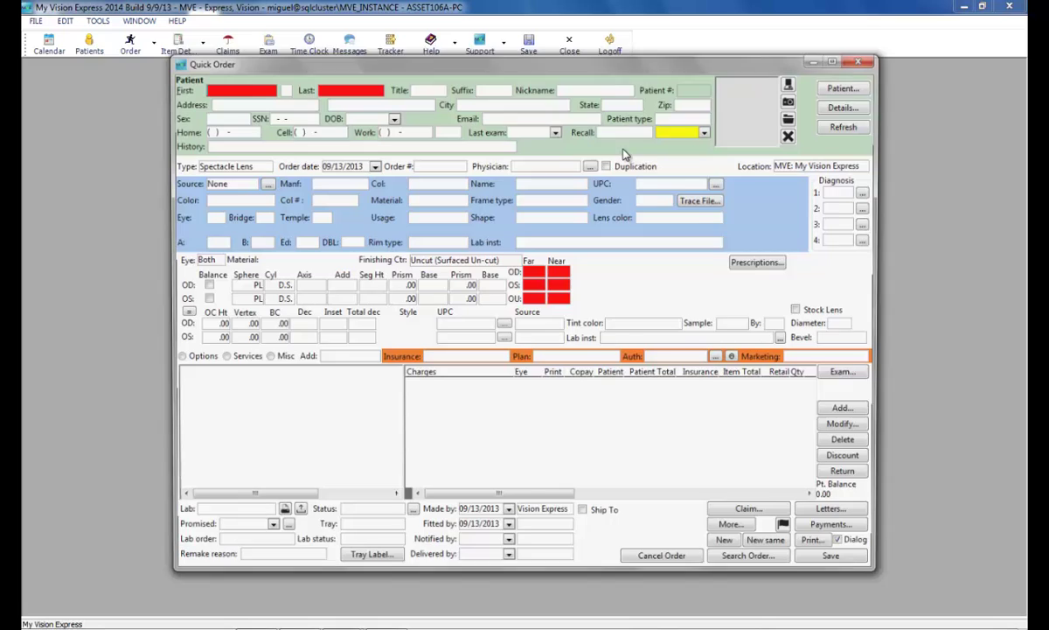
pyautogui.click(844, 85)
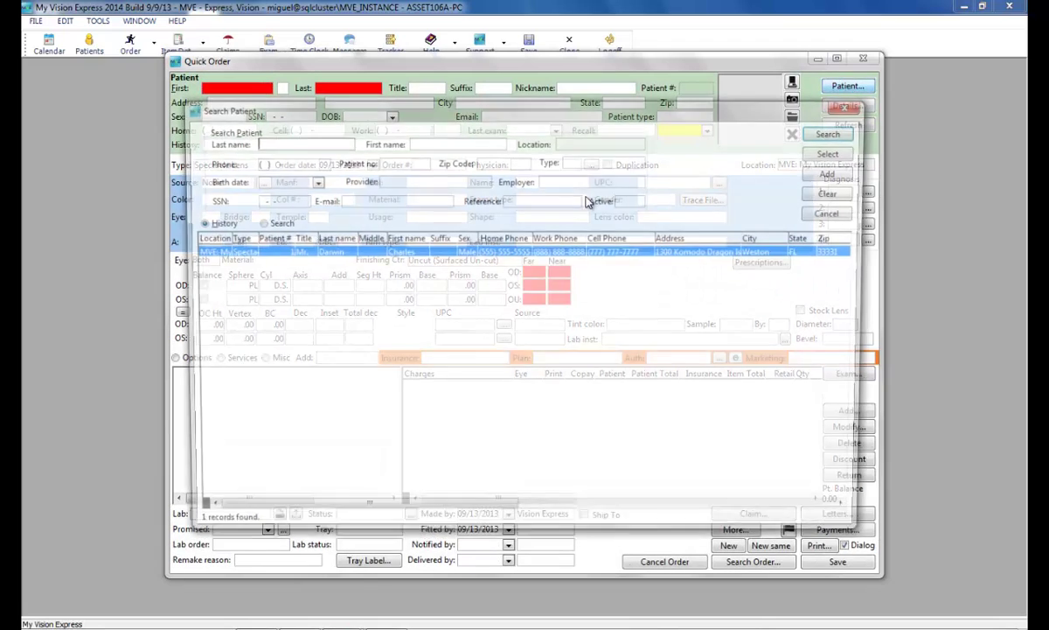
pyautogui.doubleClick(358, 251)
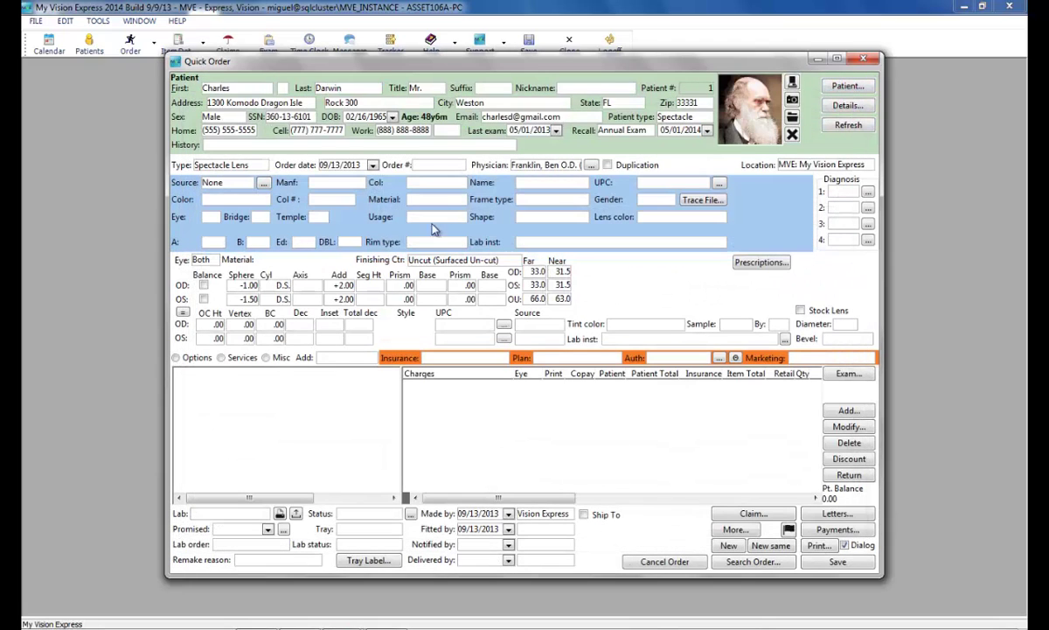
pyautogui.click(719, 183)
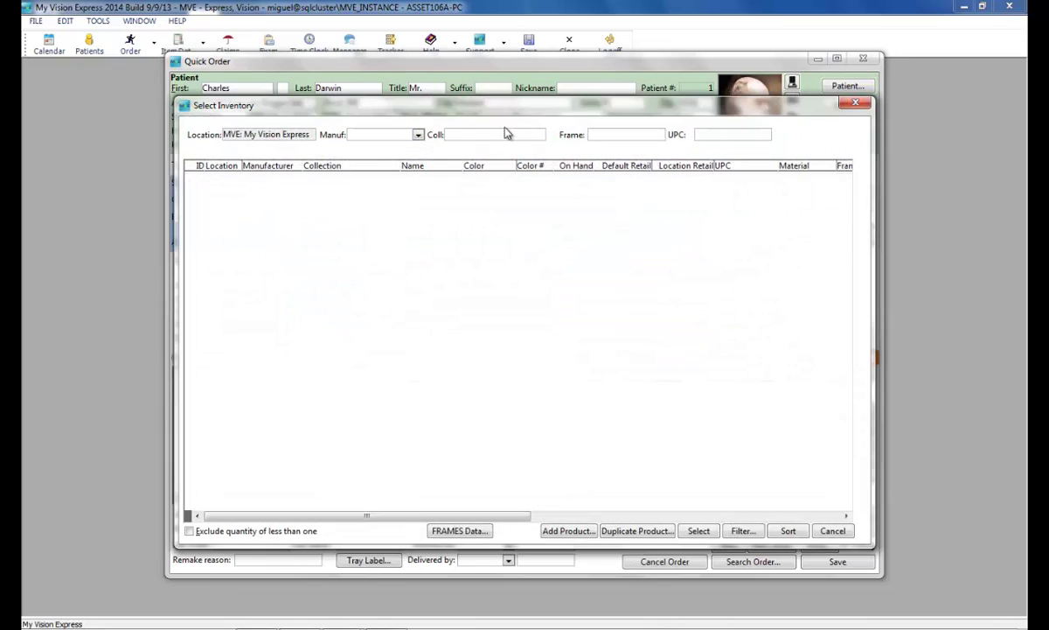
pyautogui.click(419, 137)
pyautogui.click(398, 149)
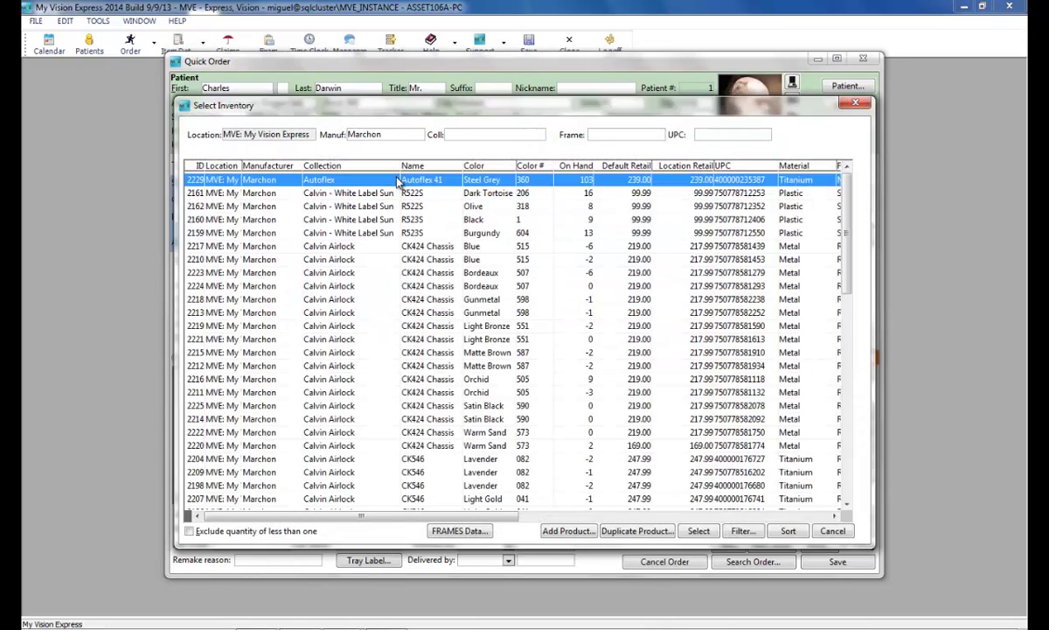
pyautogui.doubleClick(425, 230)
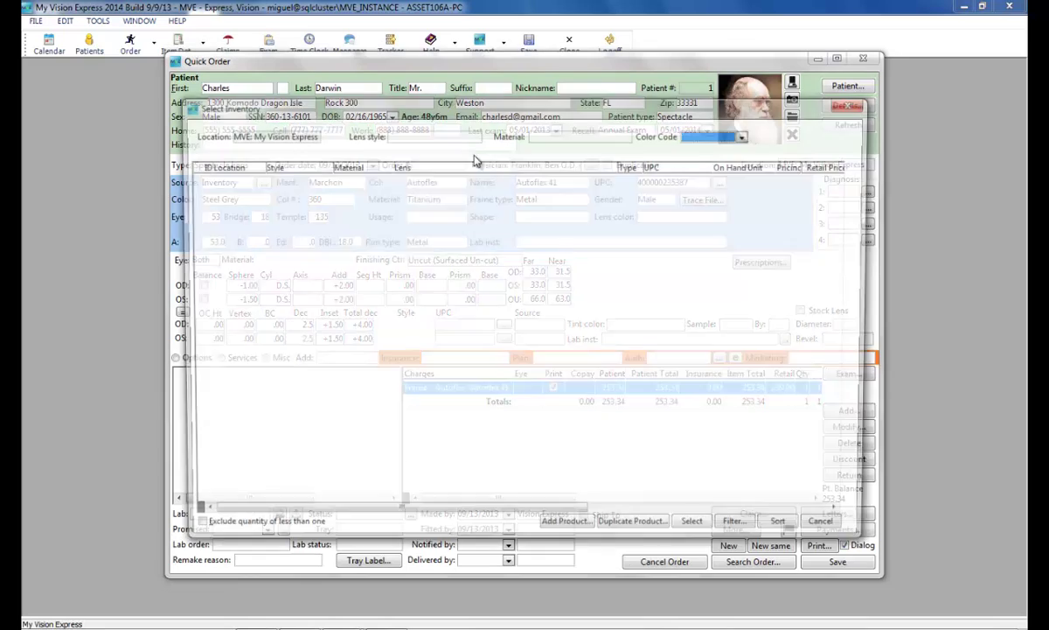
# Step: Add Varilux Physio Enhanced Fit - Clear progressive lenses to the order
pyautogui.click(469, 135)
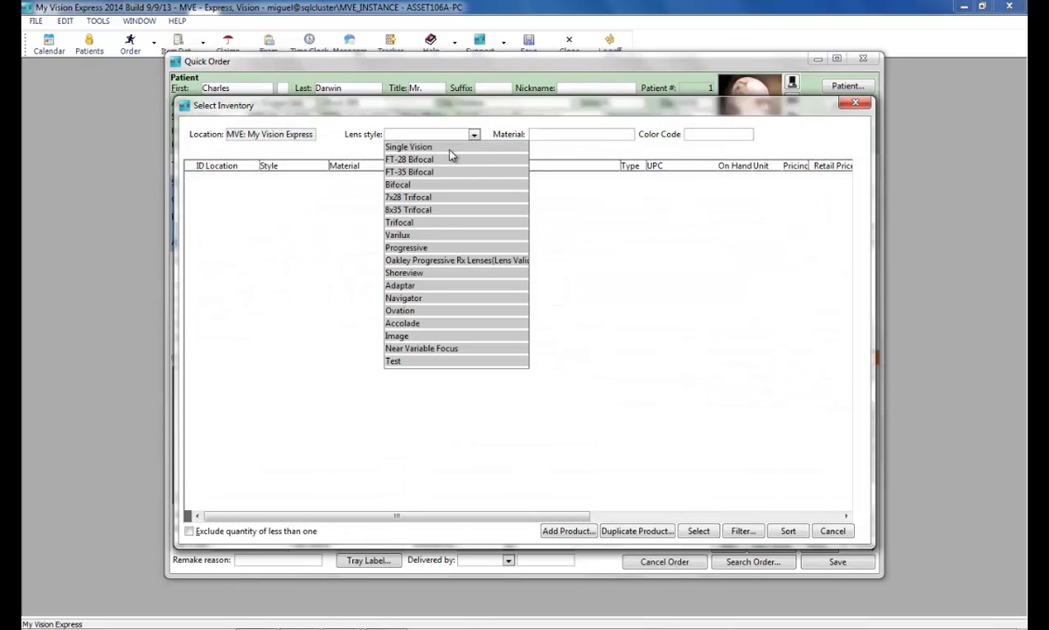
pyautogui.click(415, 249)
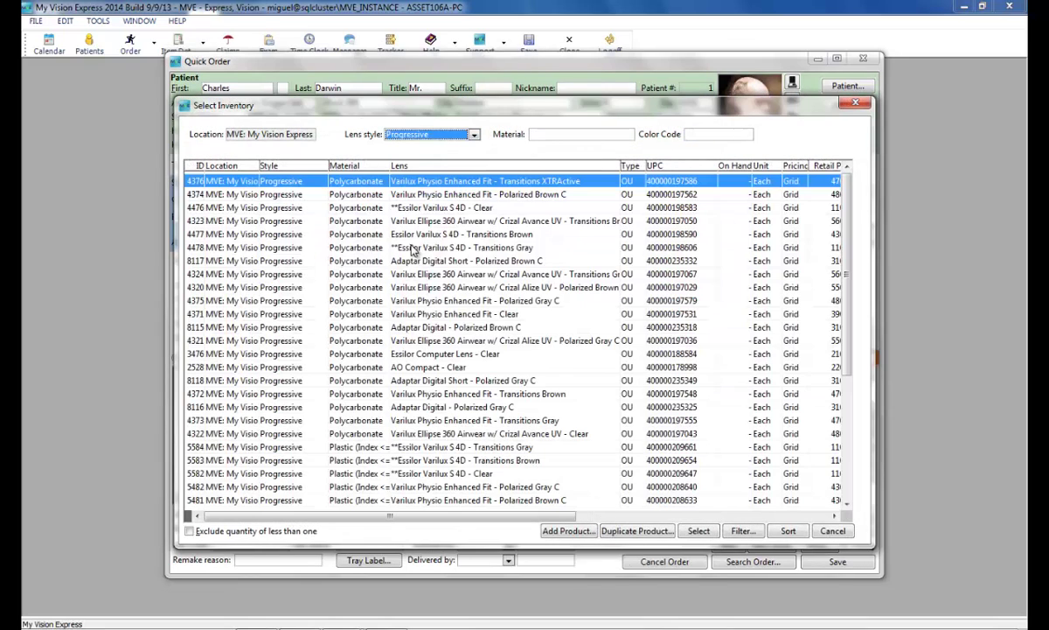
pyautogui.click(476, 317)
pyautogui.doubleClick(476, 316)
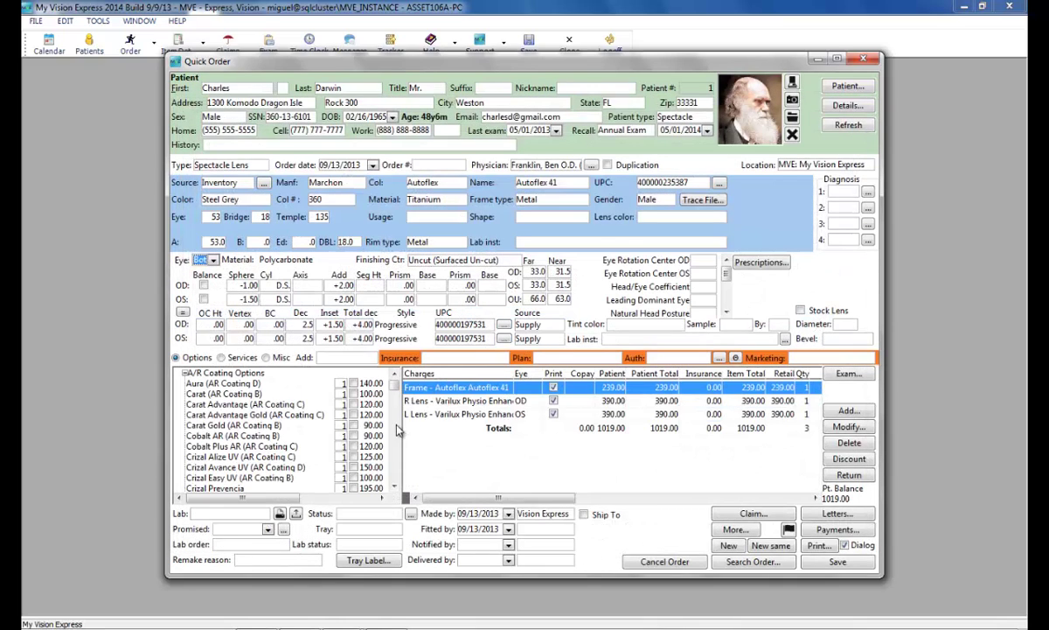
# Step: Add the Crizal Avance UV coating and bill the order to Primary Vision - VSP
pyautogui.click(353, 468)
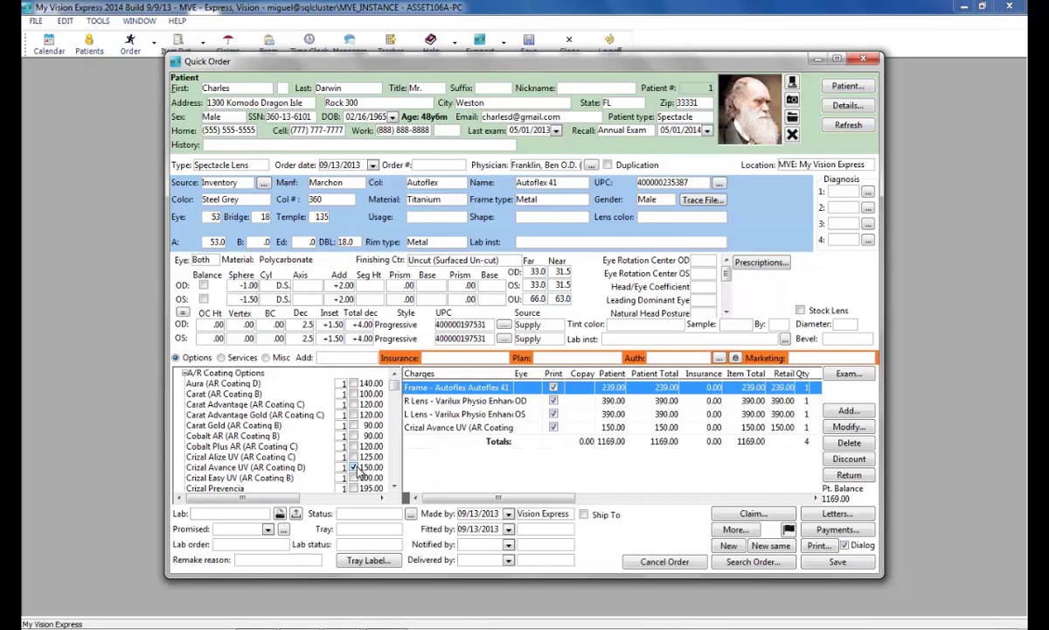
pyautogui.click(473, 359)
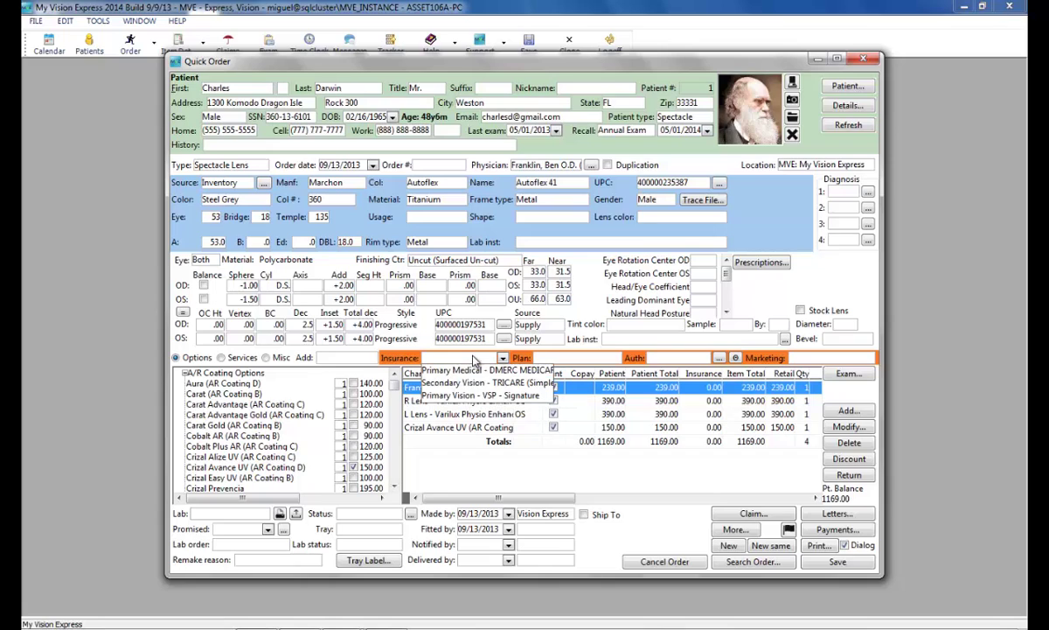
pyautogui.click(465, 396)
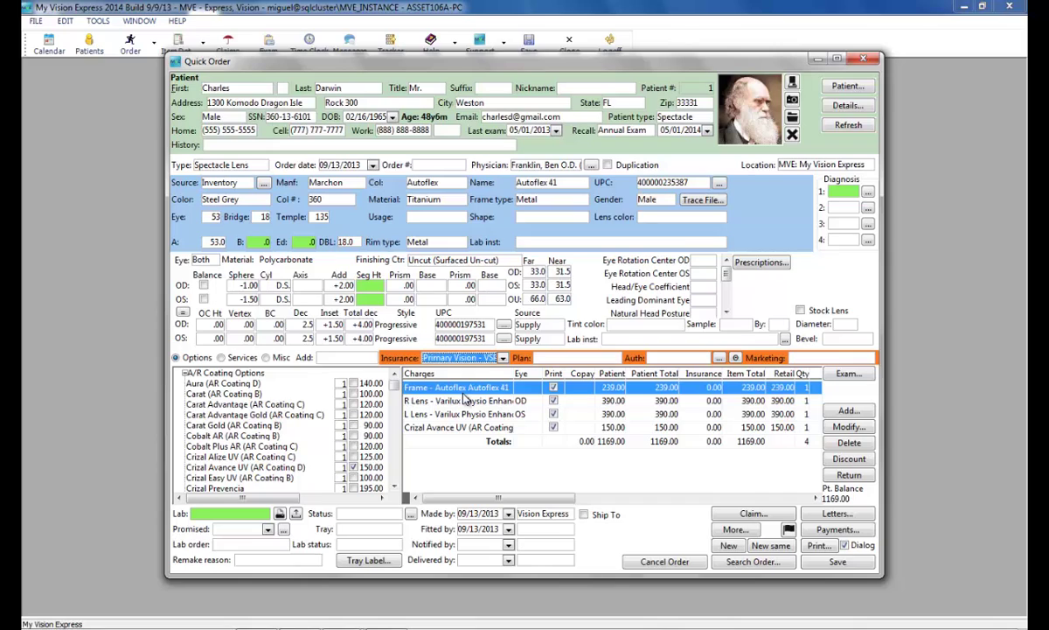
# Step: Enter seg height 18, diagnosis 367.1, frame B 39 and Ed 54.0
pyautogui.click(374, 286)
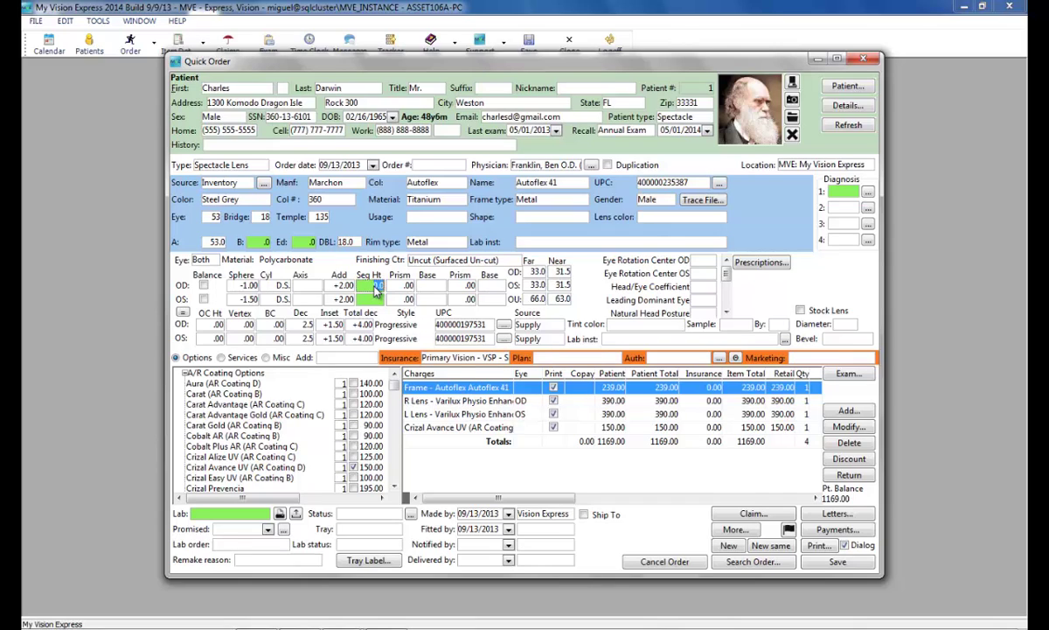
pyautogui.write('18')
pyautogui.press('Tab')
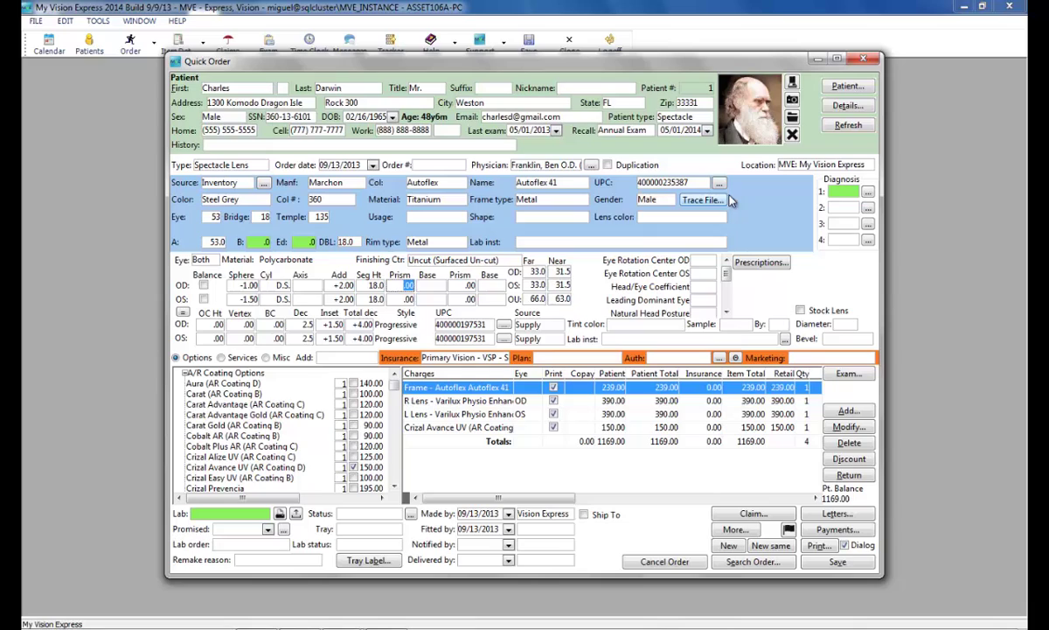
pyautogui.click(837, 193)
pyautogui.write('367.1')
pyautogui.click(265, 243)
pyautogui.write('39')
pyautogui.press('Tab')
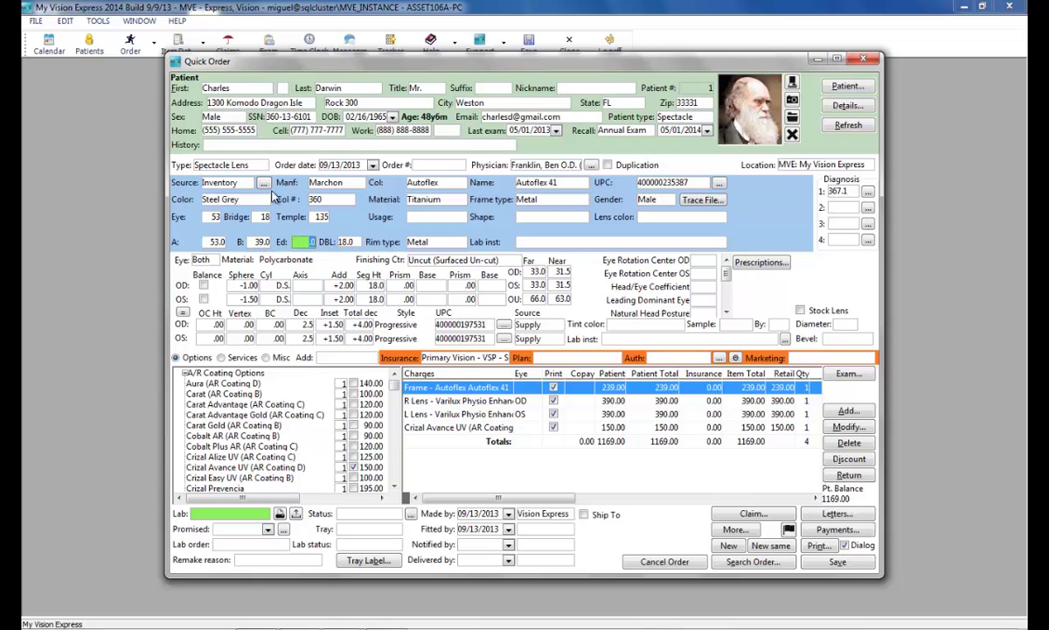
pyautogui.write('5.0')
# Step: Set lab 0411 BALESTER OPTICAL, plan Signature (Primary), and attach the VSP Signature authorization
pyautogui.click(227, 514)
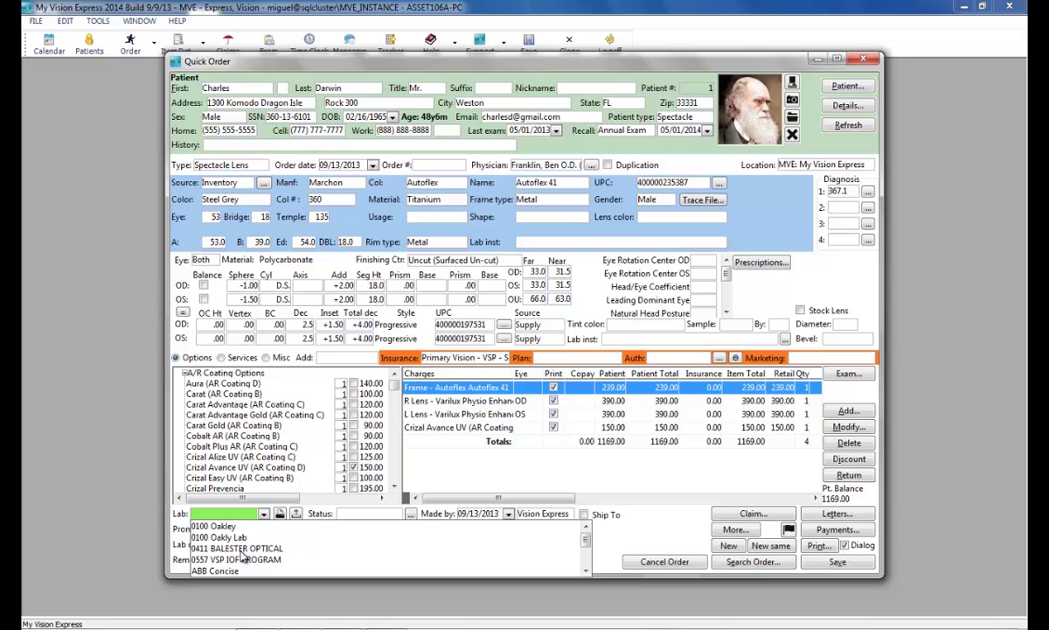
pyautogui.click(238, 549)
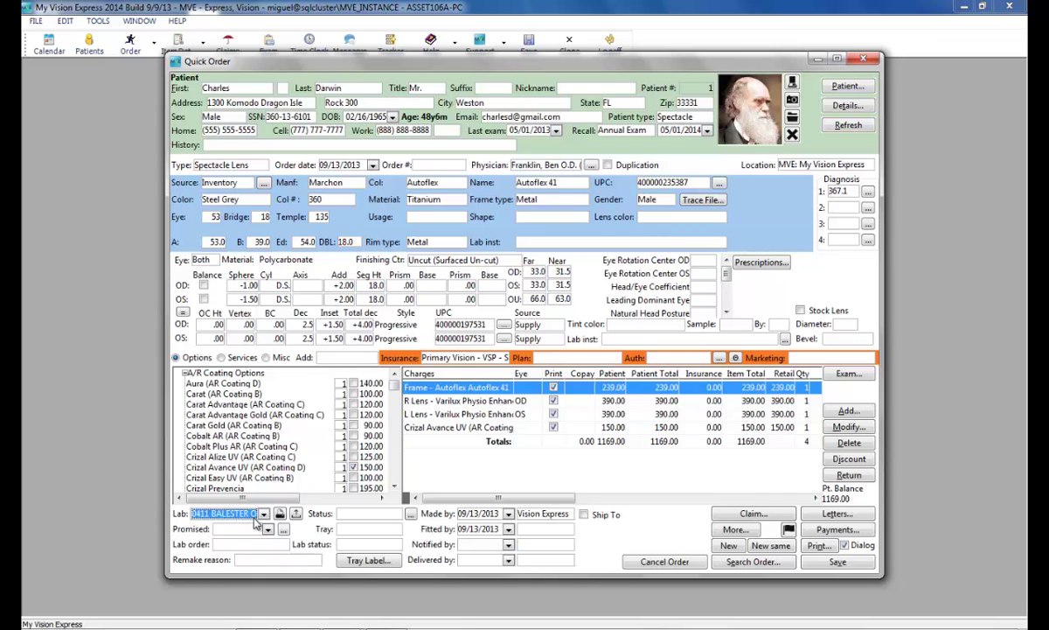
pyautogui.click(580, 357)
pyautogui.click(559, 371)
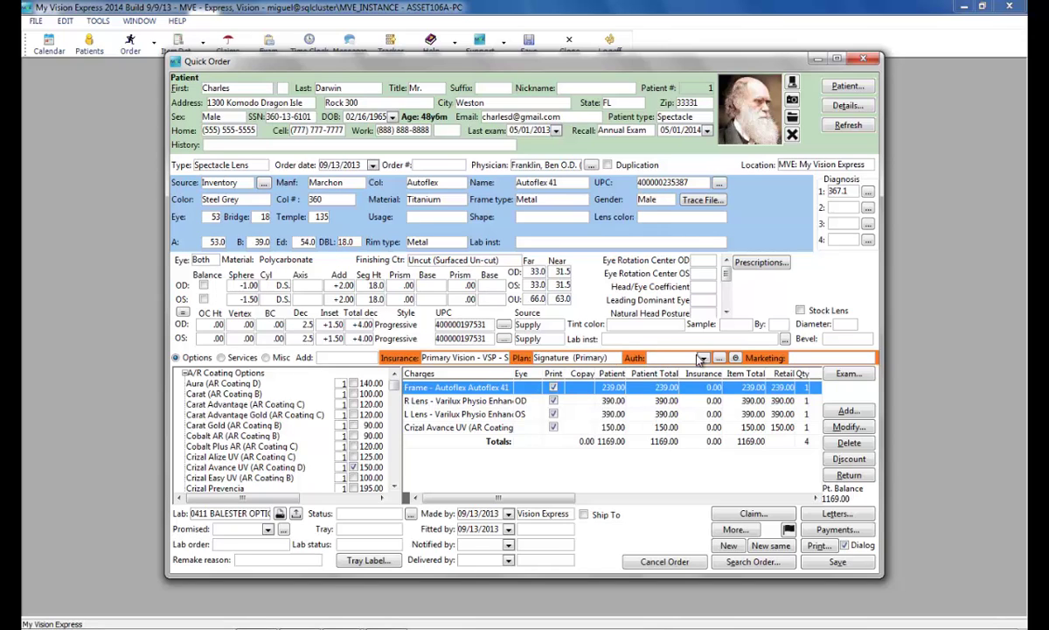
pyautogui.click(670, 357)
pyautogui.click(684, 376)
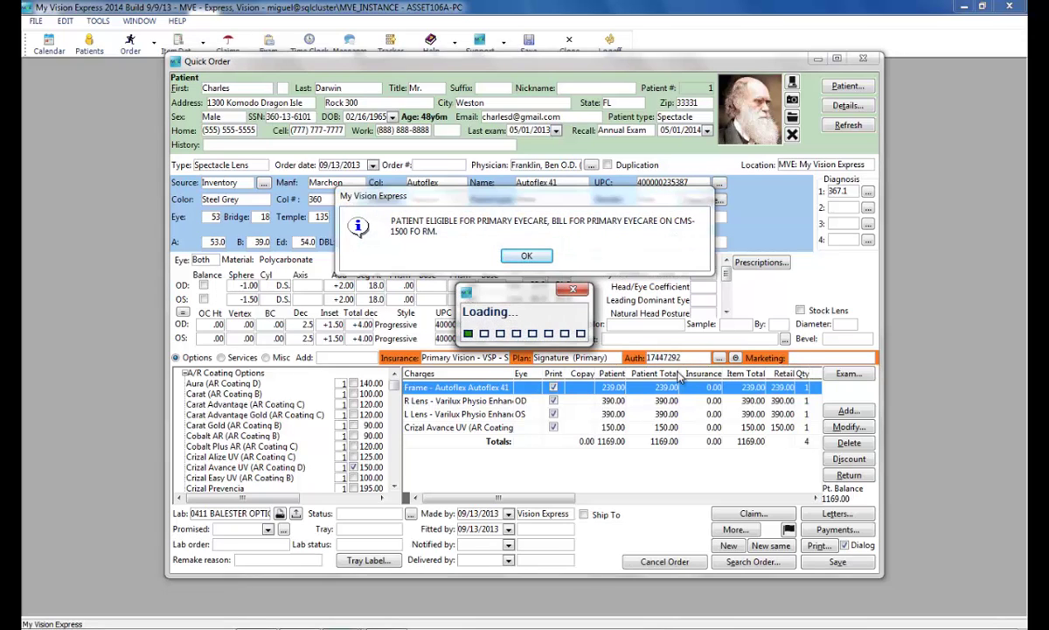
pyautogui.click(529, 257)
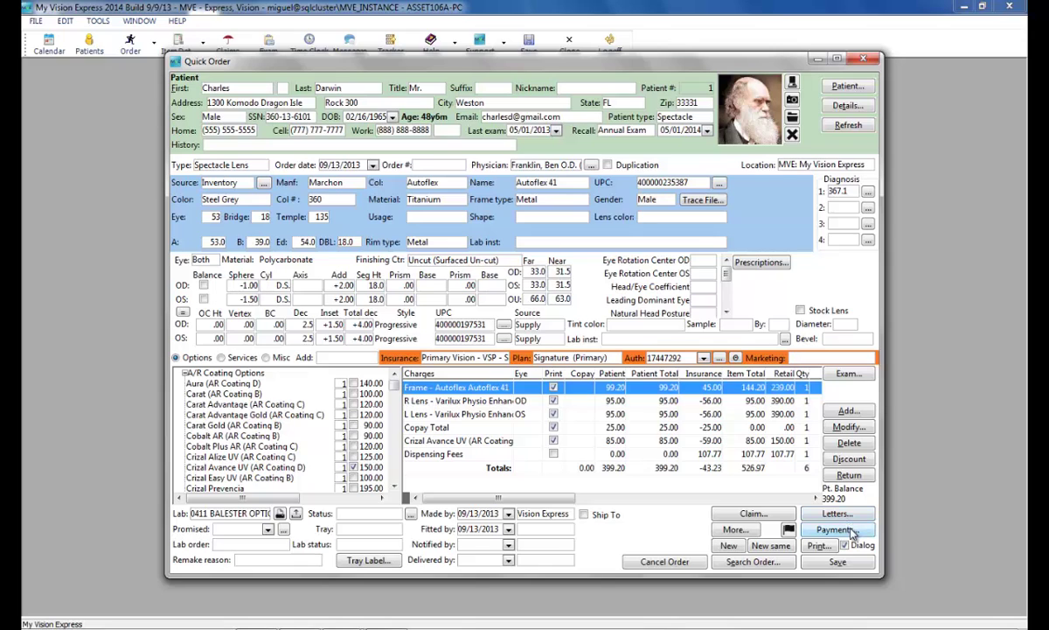
# Step: Pay the 399.20 balance by check at checkout and reopen order 1028
pyautogui.click(852, 531)
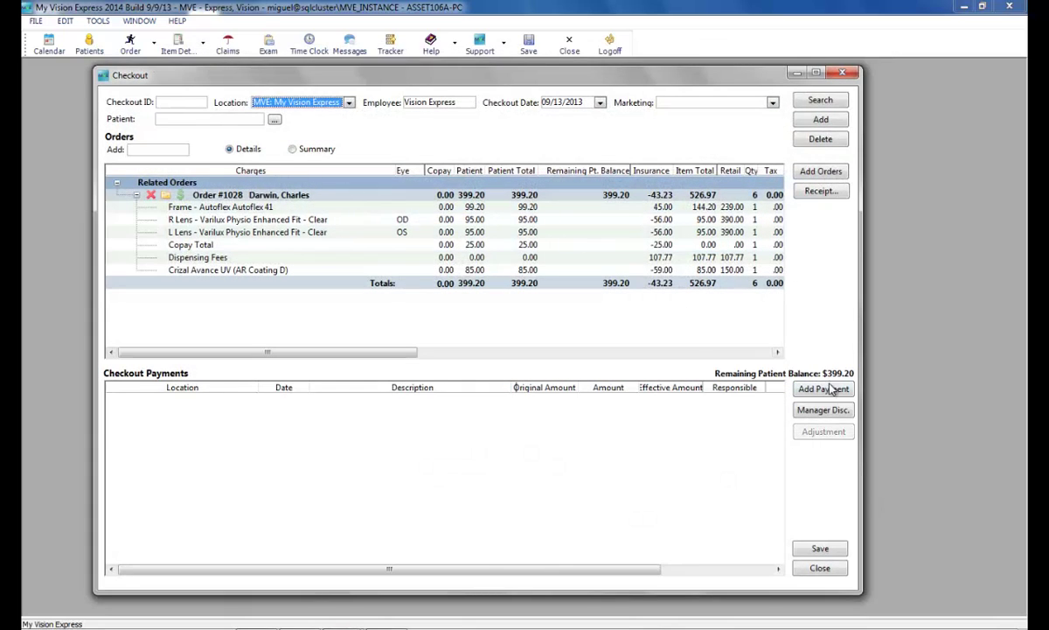
pyautogui.click(829, 392)
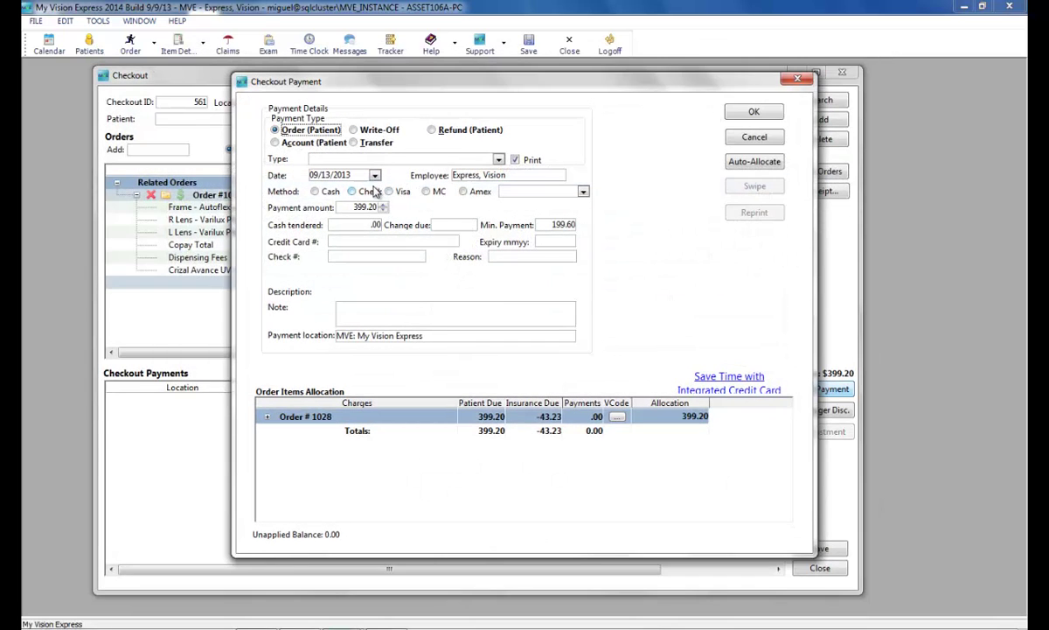
pyautogui.click(352, 192)
pyautogui.click(750, 111)
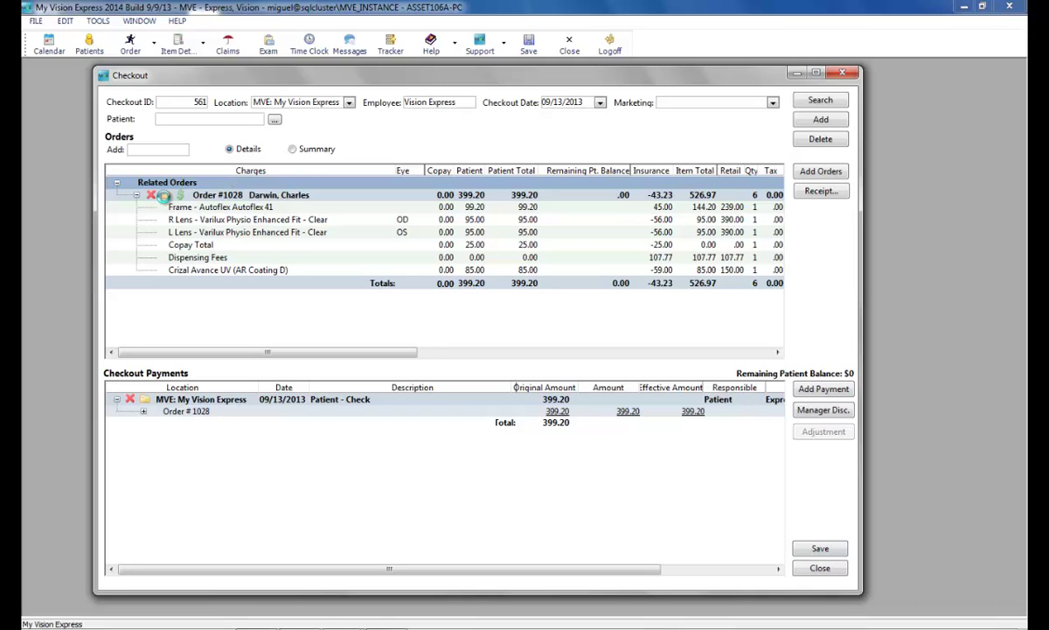
pyautogui.doubleClick(425, 263)
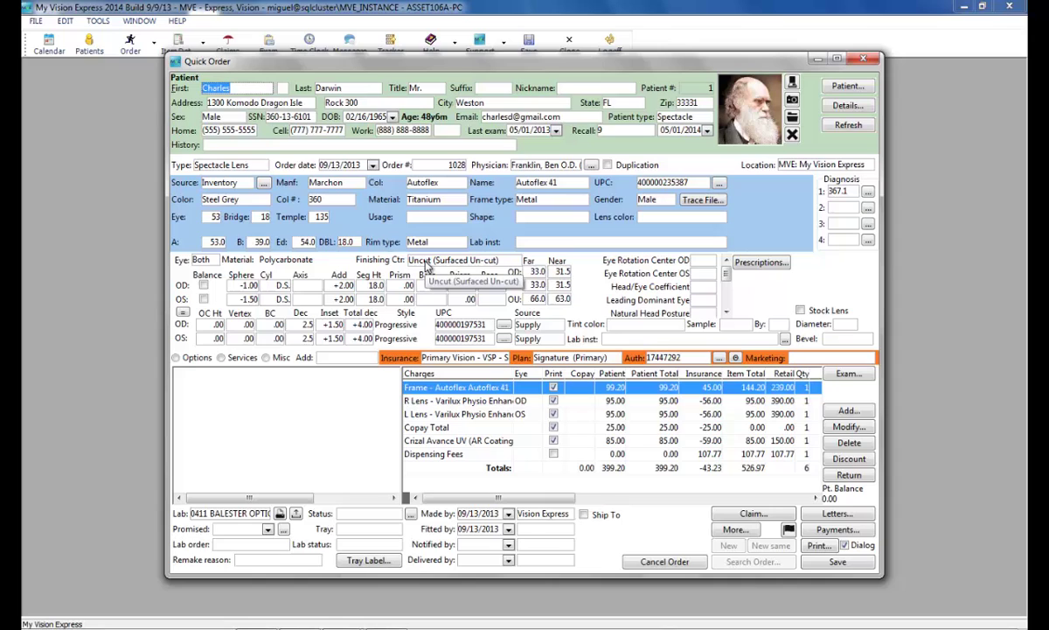
# Step: Create the VSP claim for order 1028, dropping the exam component from the authorization
pyautogui.click(751, 515)
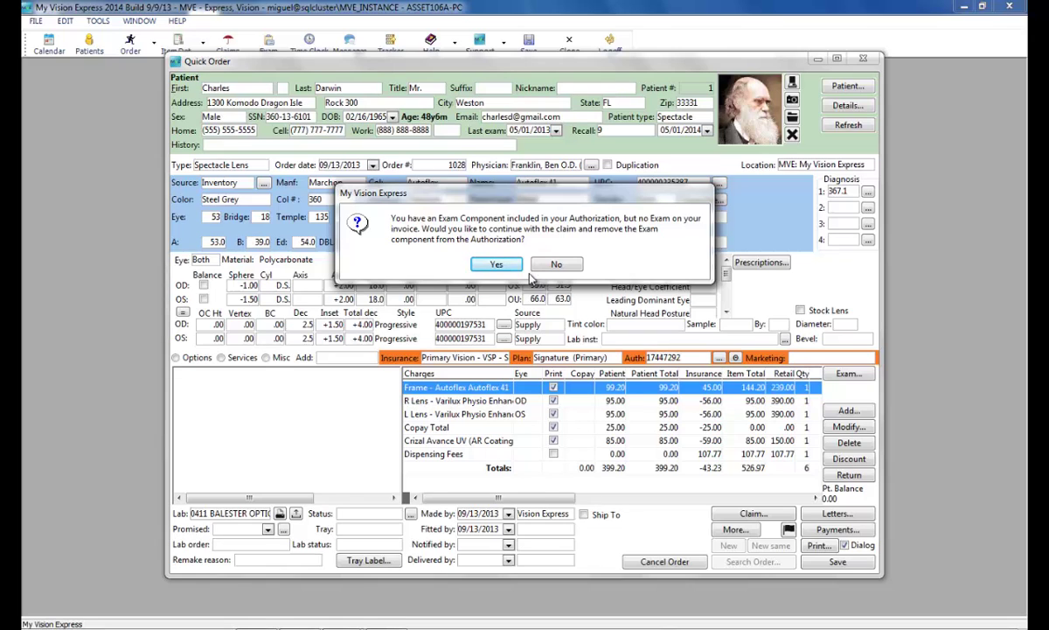
pyautogui.click(497, 265)
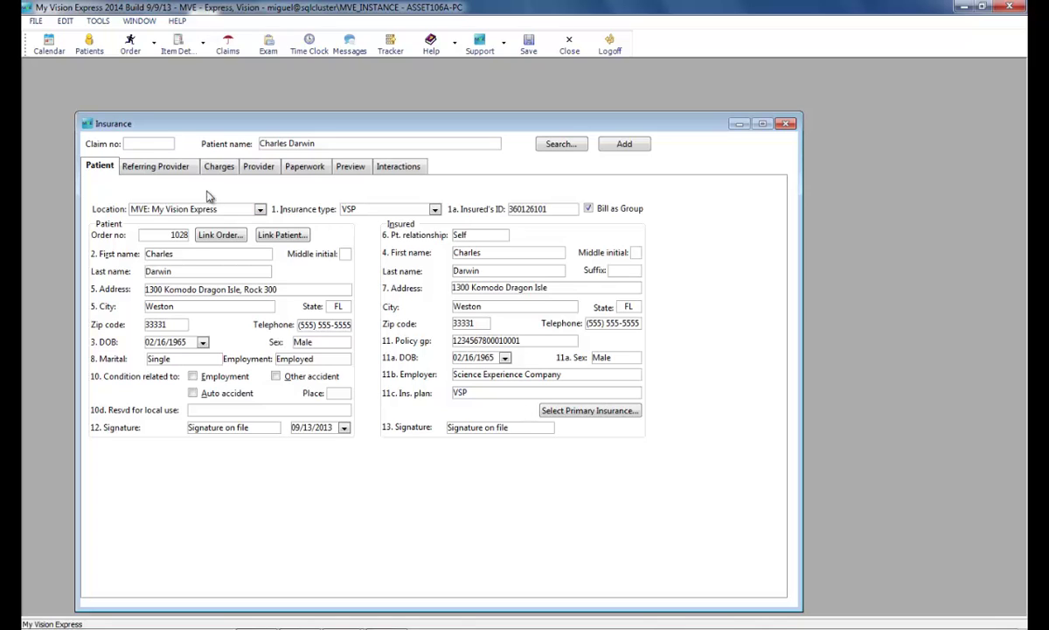
# Step: Check the prior authorization number, then set the claim status to Paid In Full
pyautogui.click(185, 171)
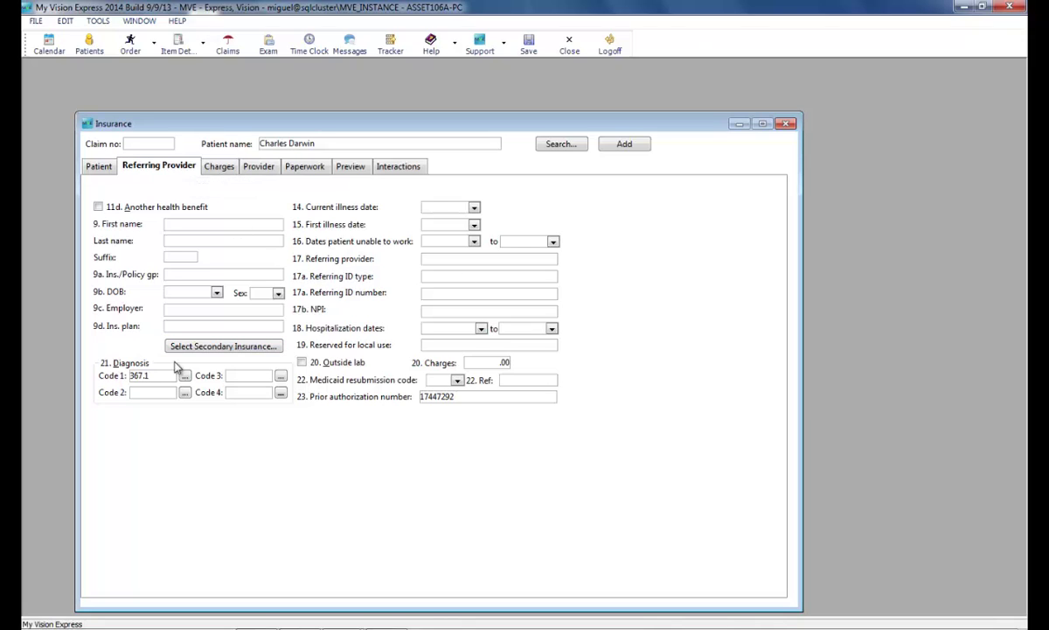
pyautogui.click(479, 402)
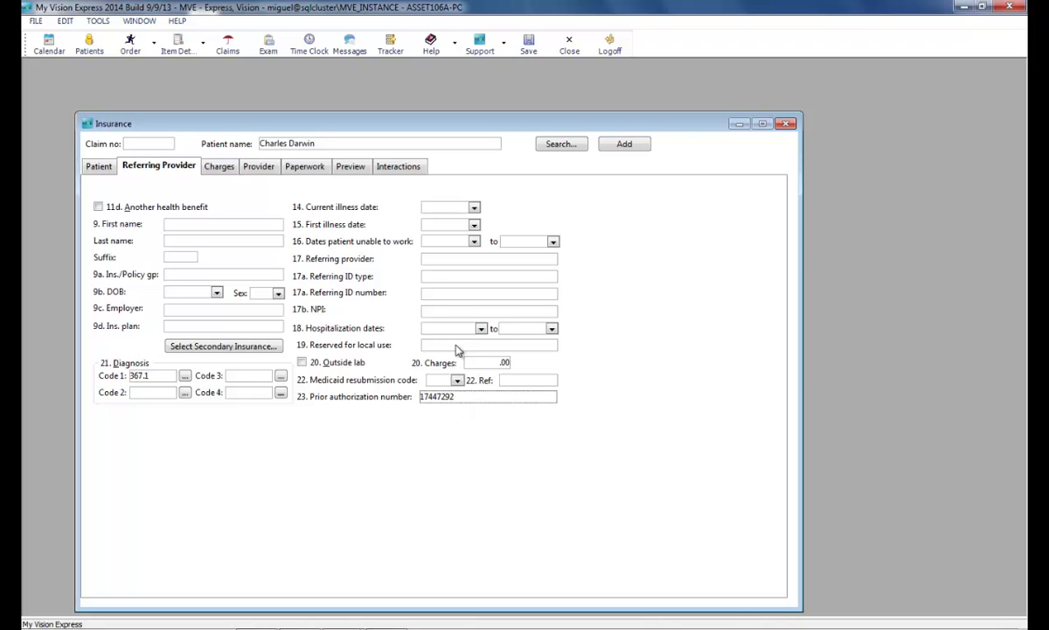
pyautogui.click(226, 169)
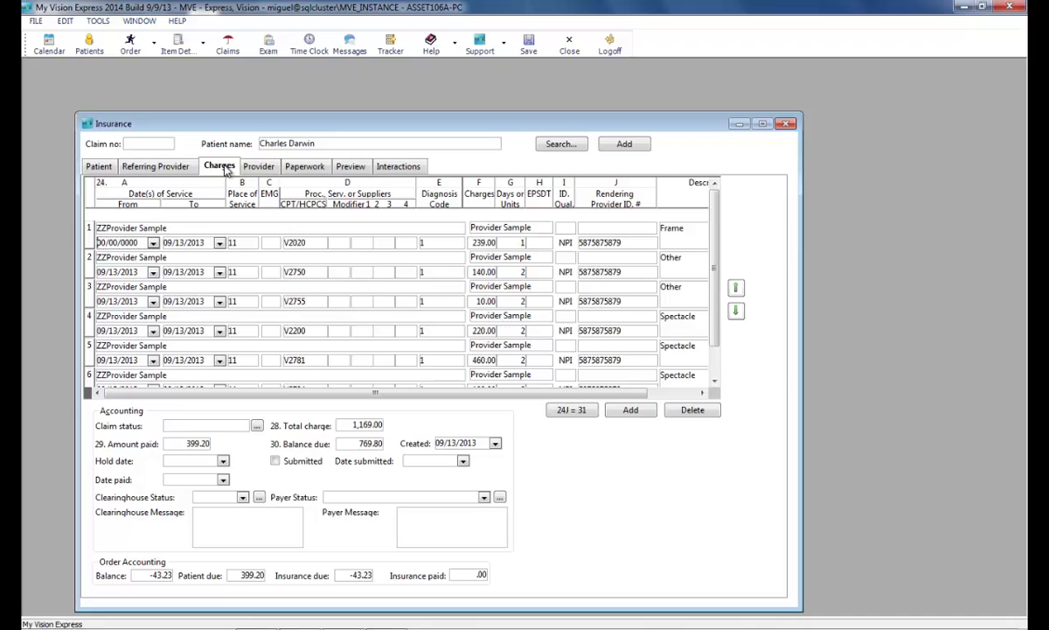
pyautogui.click(243, 427)
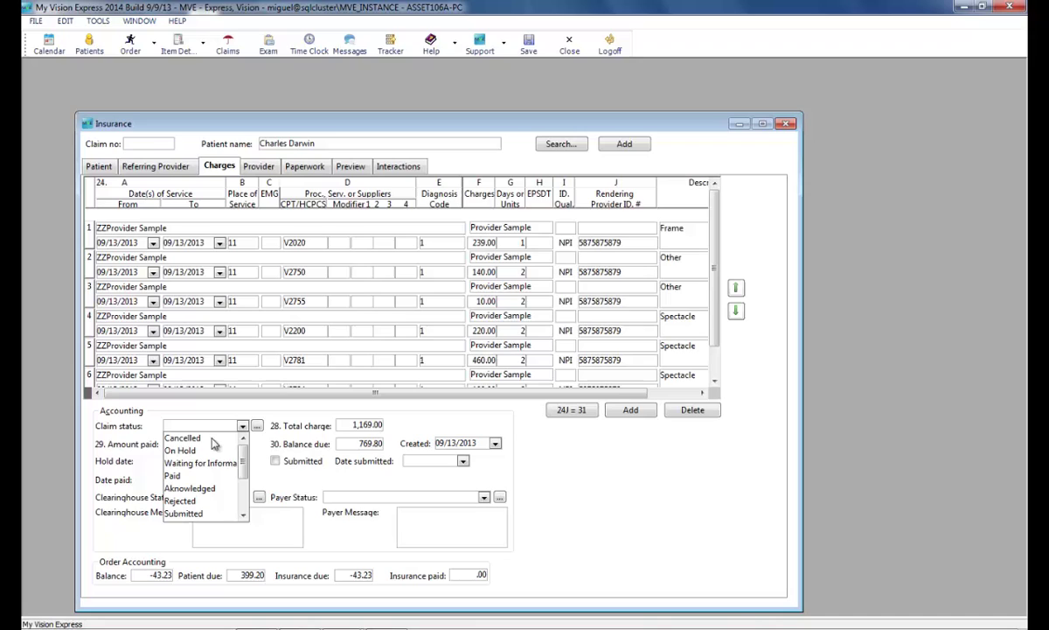
pyautogui.click(244, 514)
pyautogui.click(243, 514)
pyautogui.click(244, 514)
pyautogui.click(244, 515)
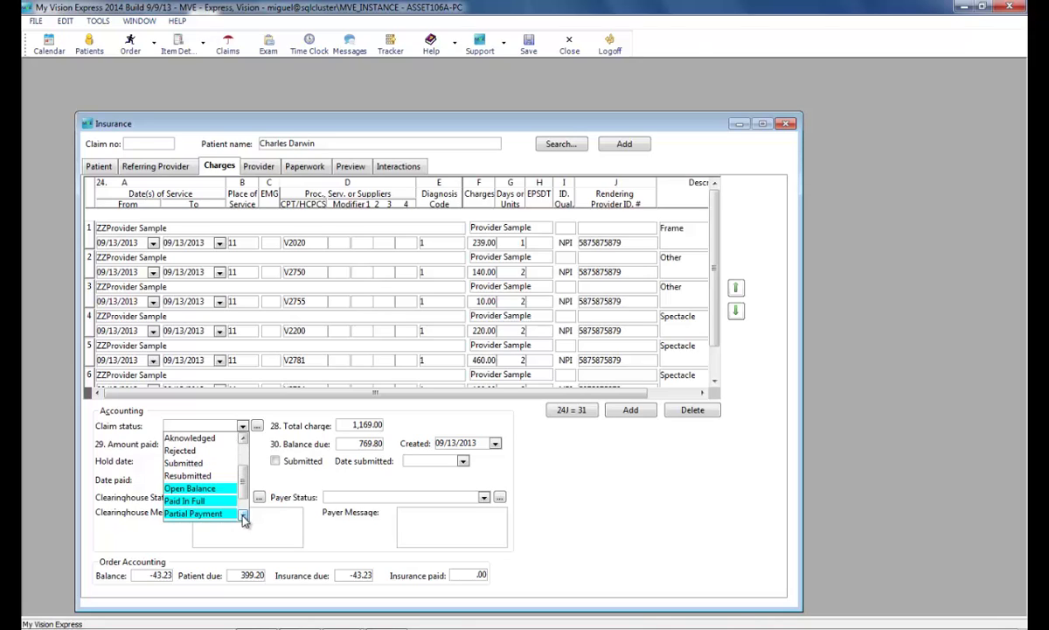
pyautogui.click(244, 514)
pyautogui.click(192, 488)
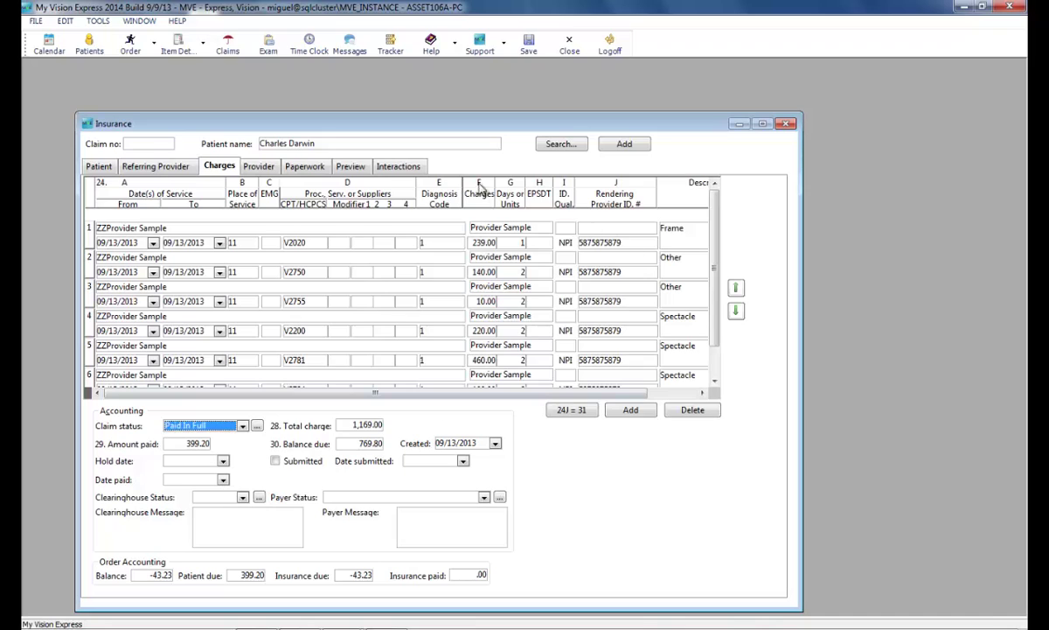
# Step: Send the claim and frame-and-lens lab order electronically through Eyefinity VSP
pyautogui.click(270, 171)
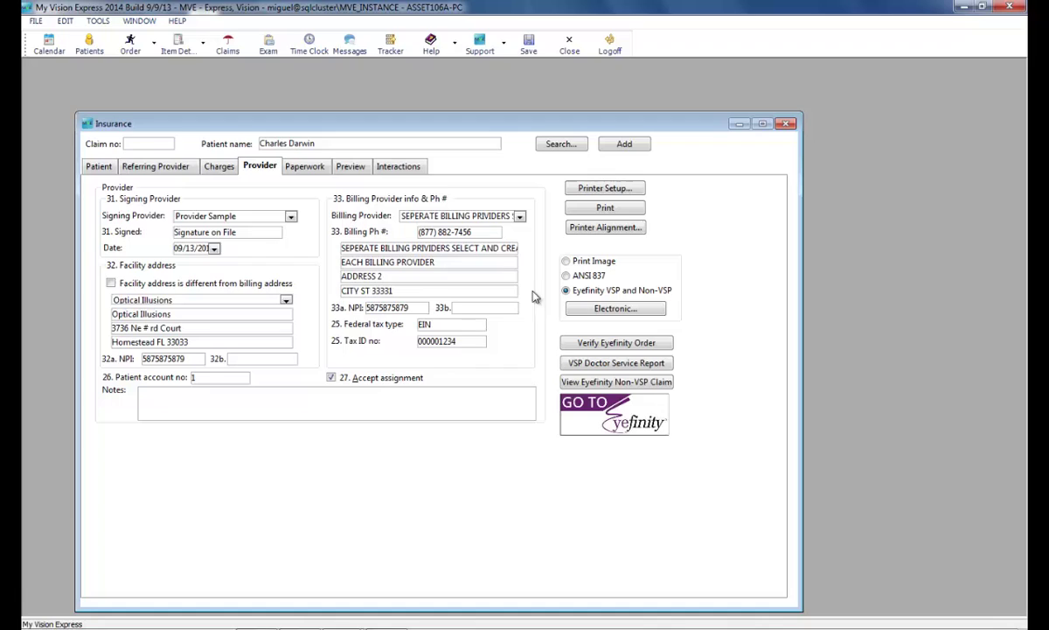
pyautogui.click(616, 308)
pyautogui.click(617, 308)
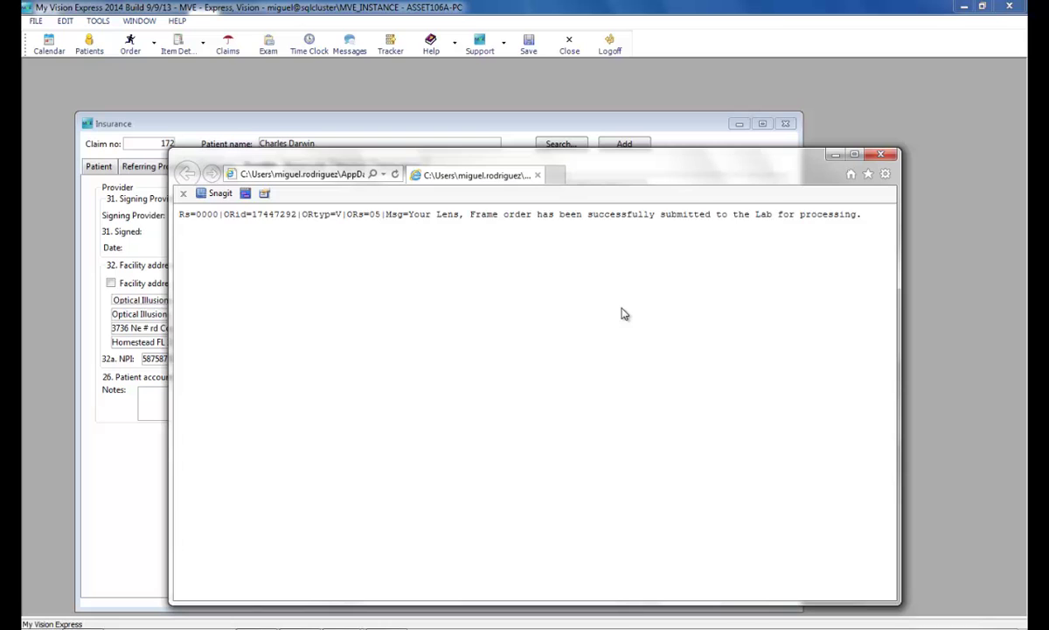